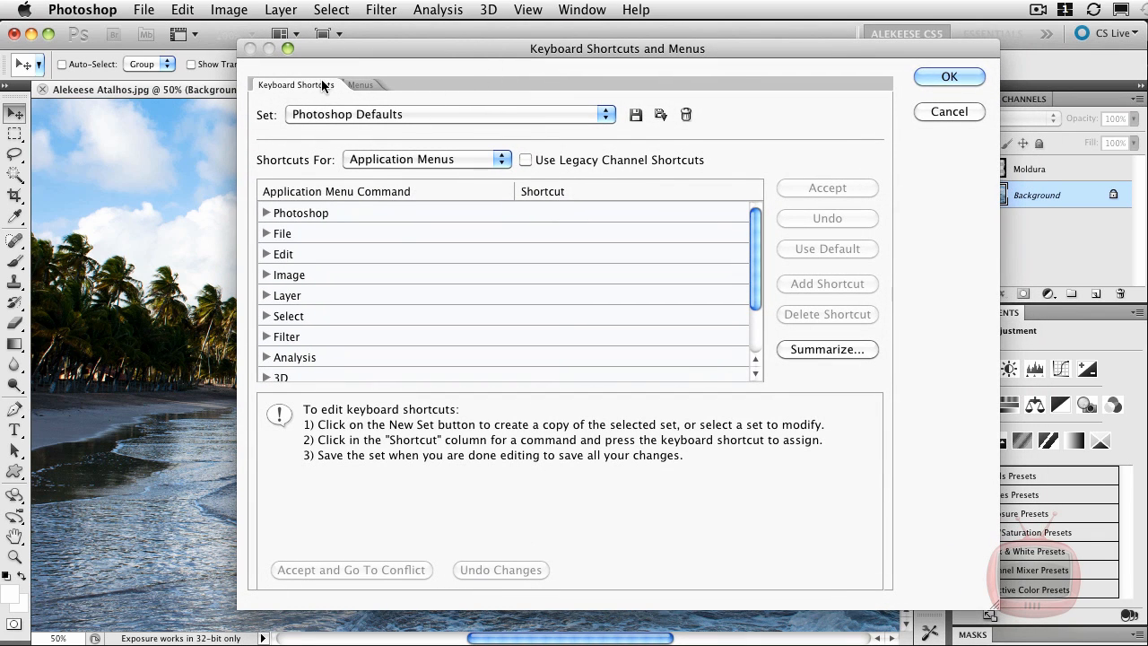
Review the Menus settings and the keyboard shortcut lists for Application Menus, Panel Menus and Tools, and close the dialog without saving
click(362, 84)
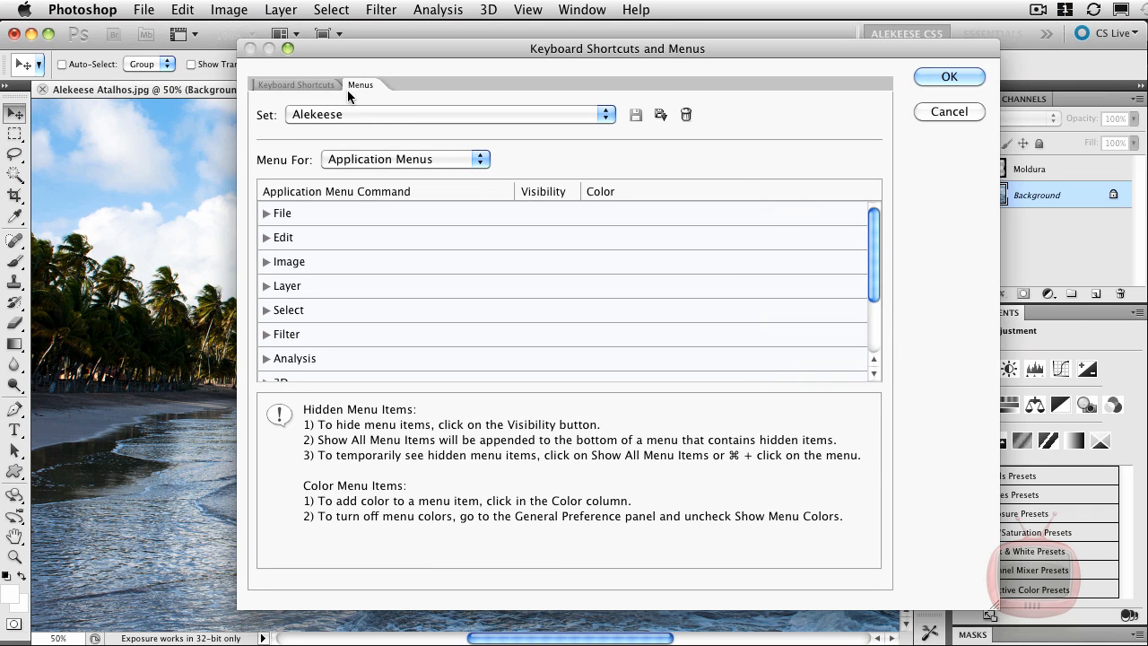
click(315, 85)
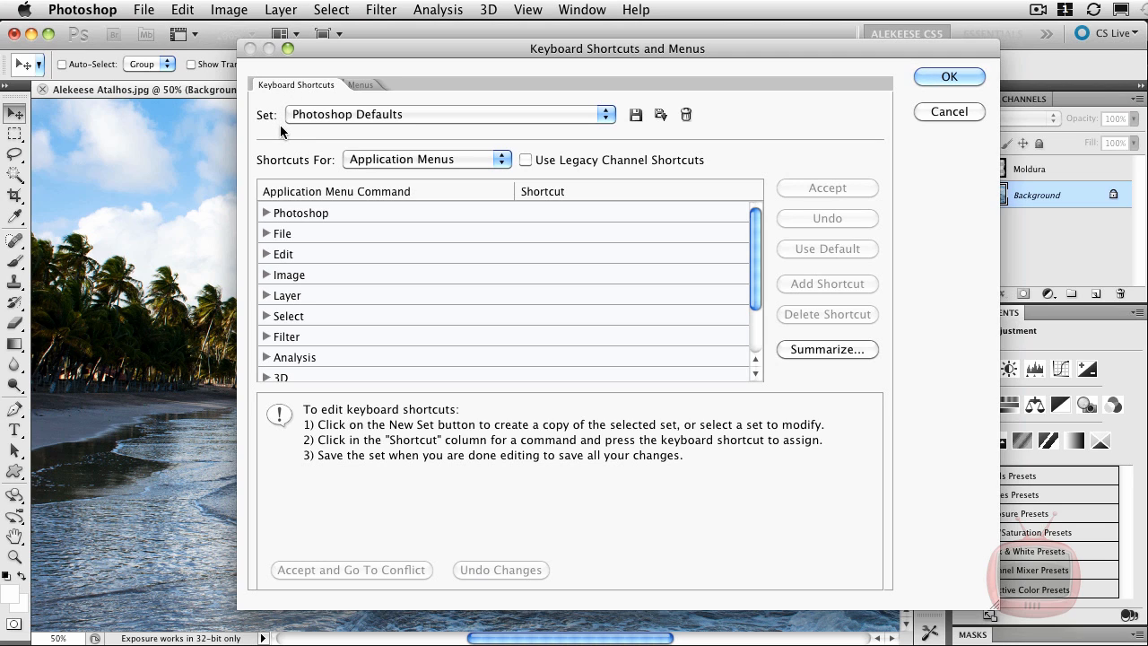
click(461, 161)
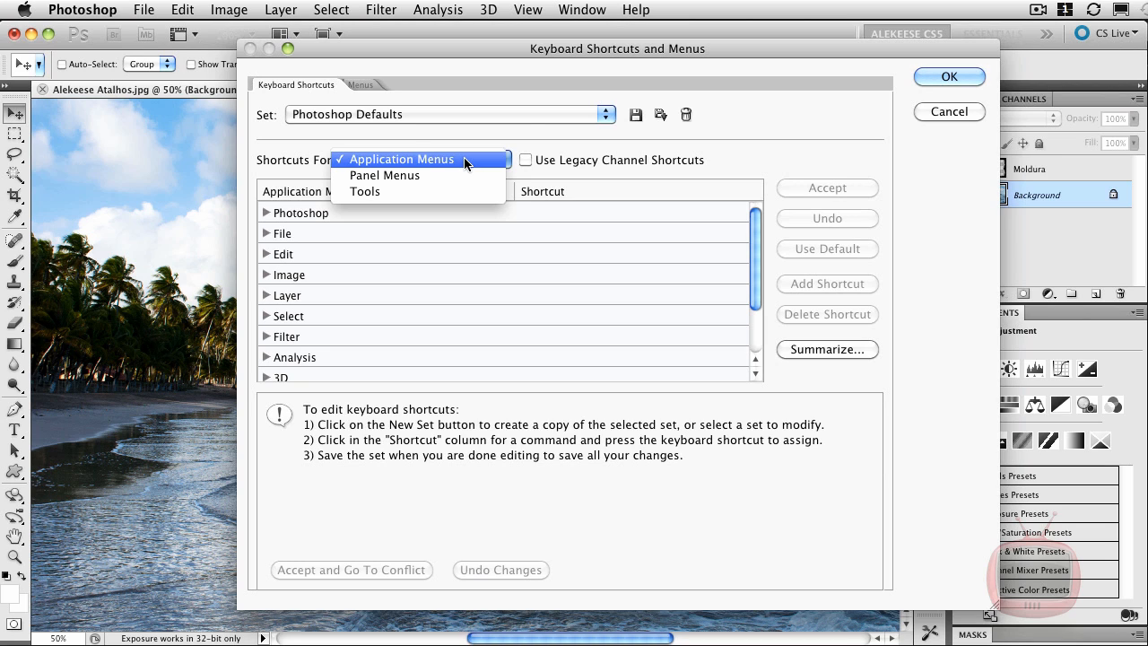
click(465, 162)
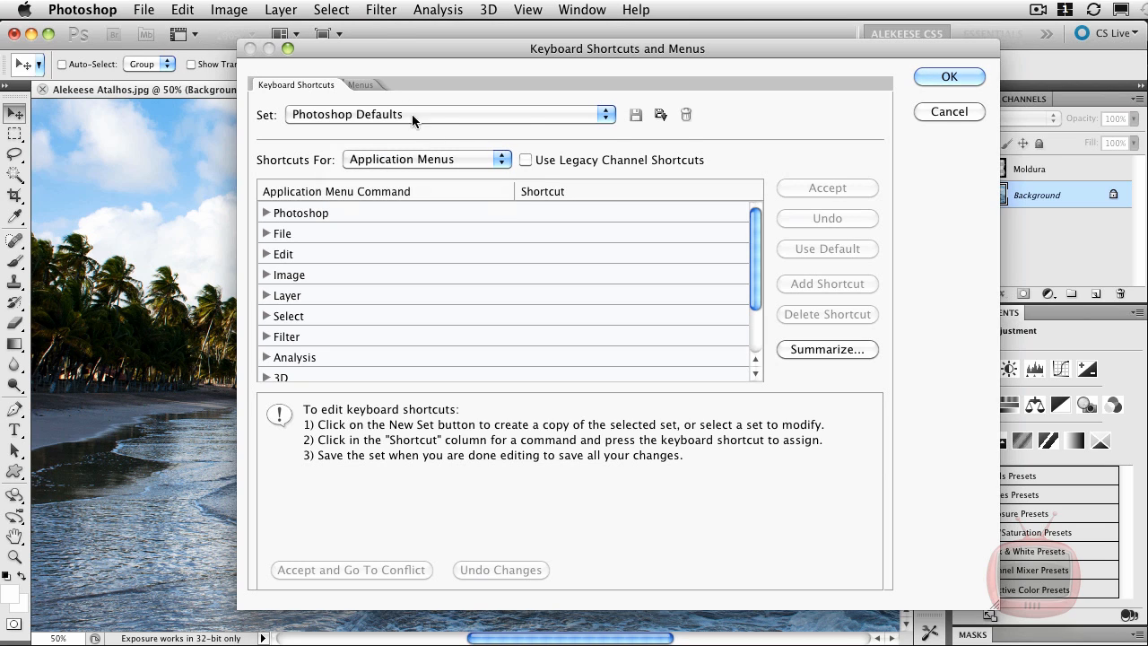
click(387, 12)
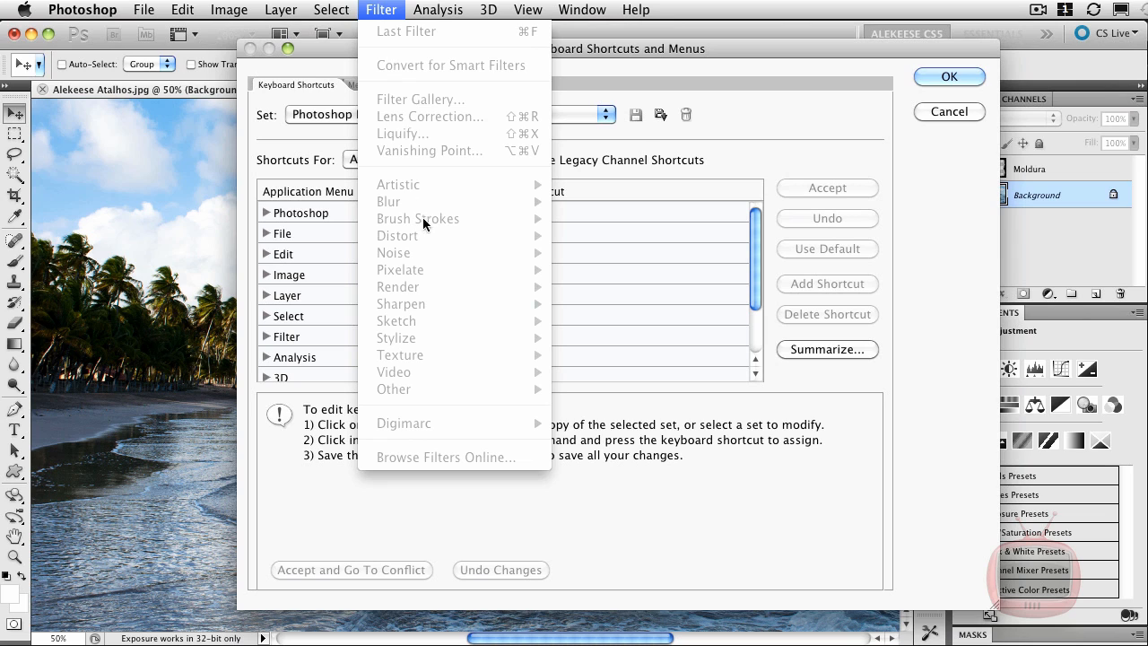
click(622, 189)
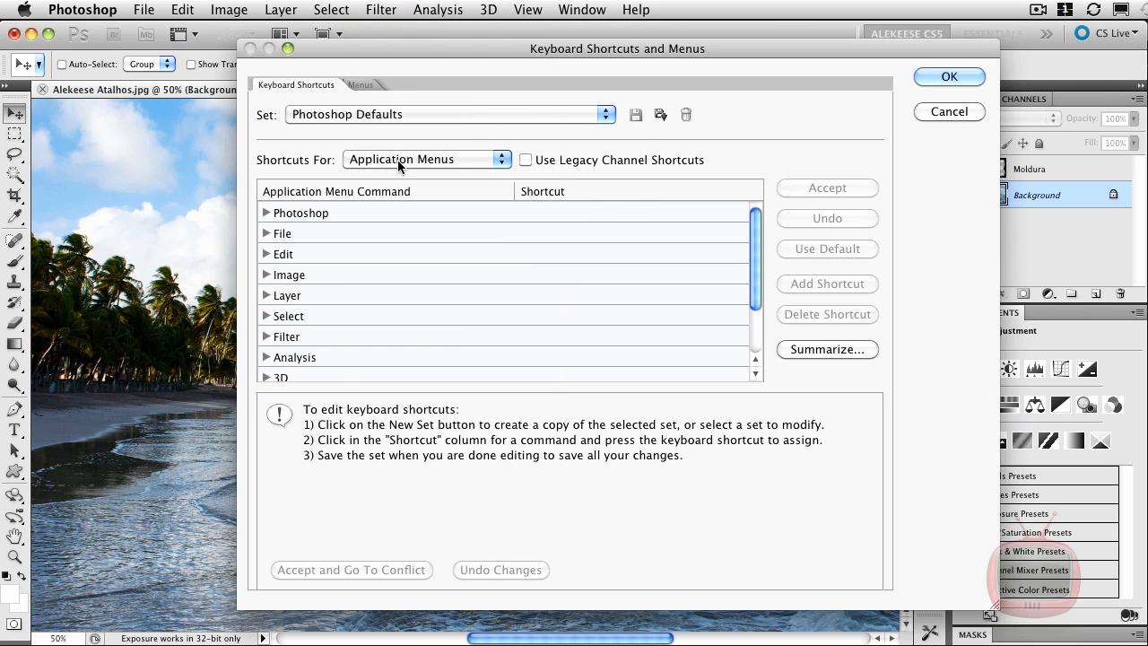
click(434, 160)
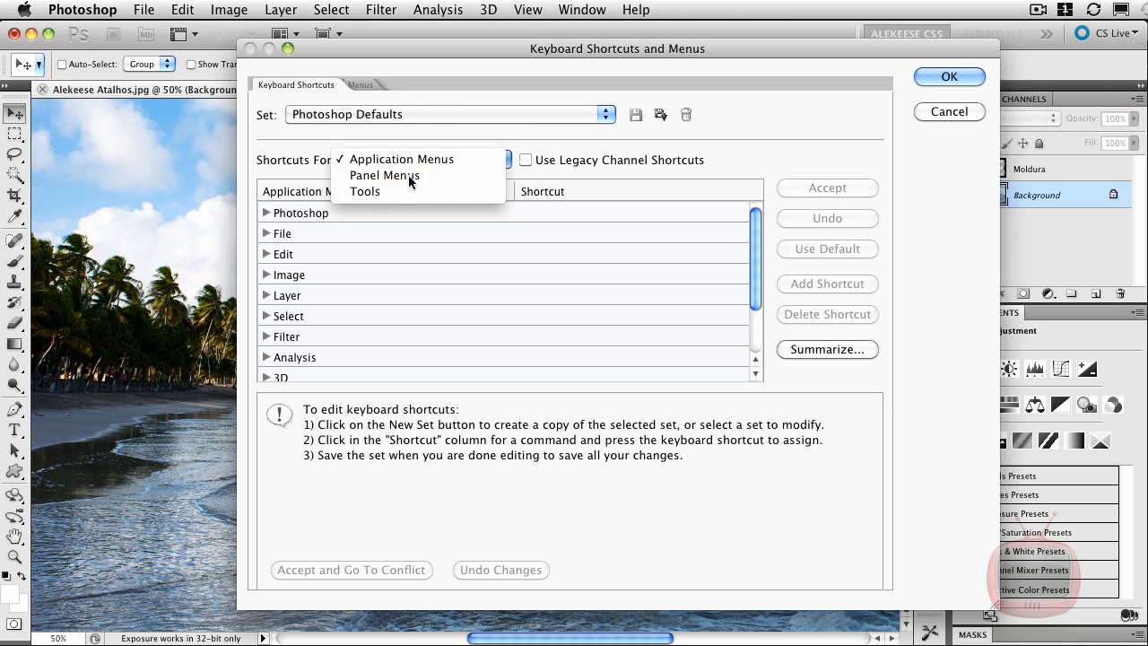
click(382, 177)
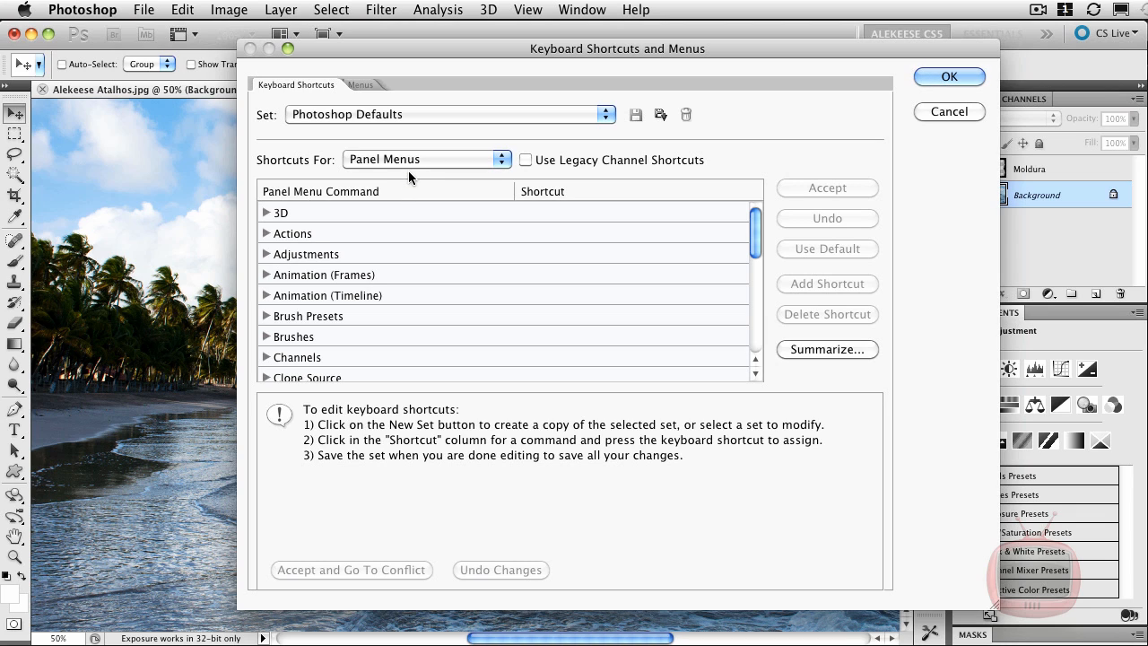
click(412, 158)
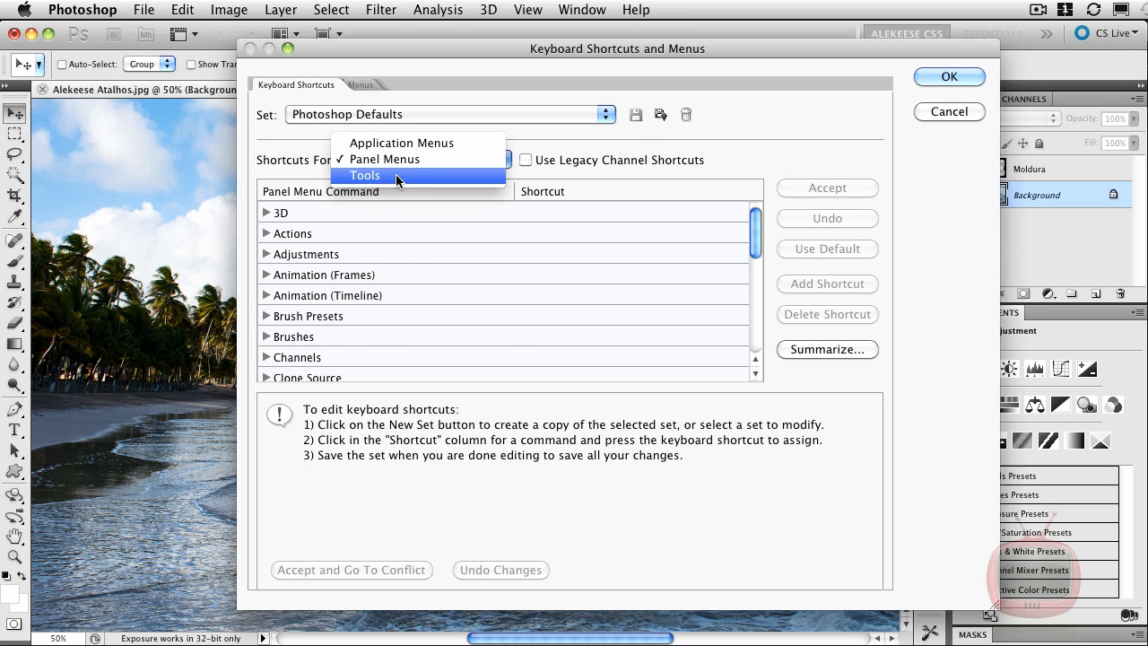
click(395, 175)
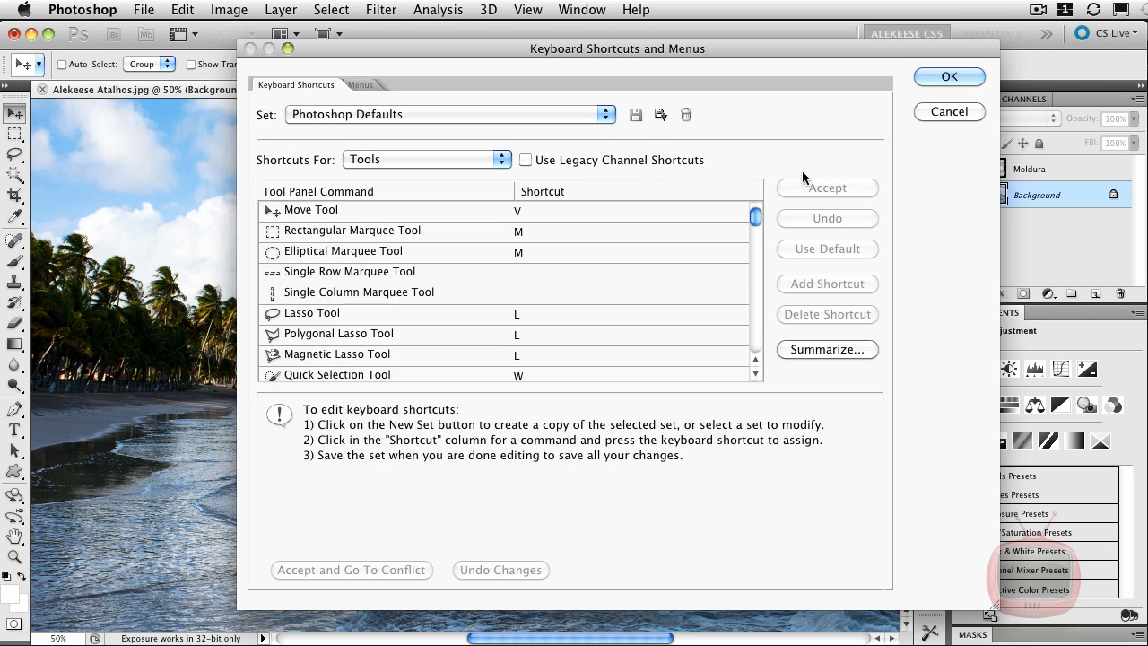
click(935, 112)
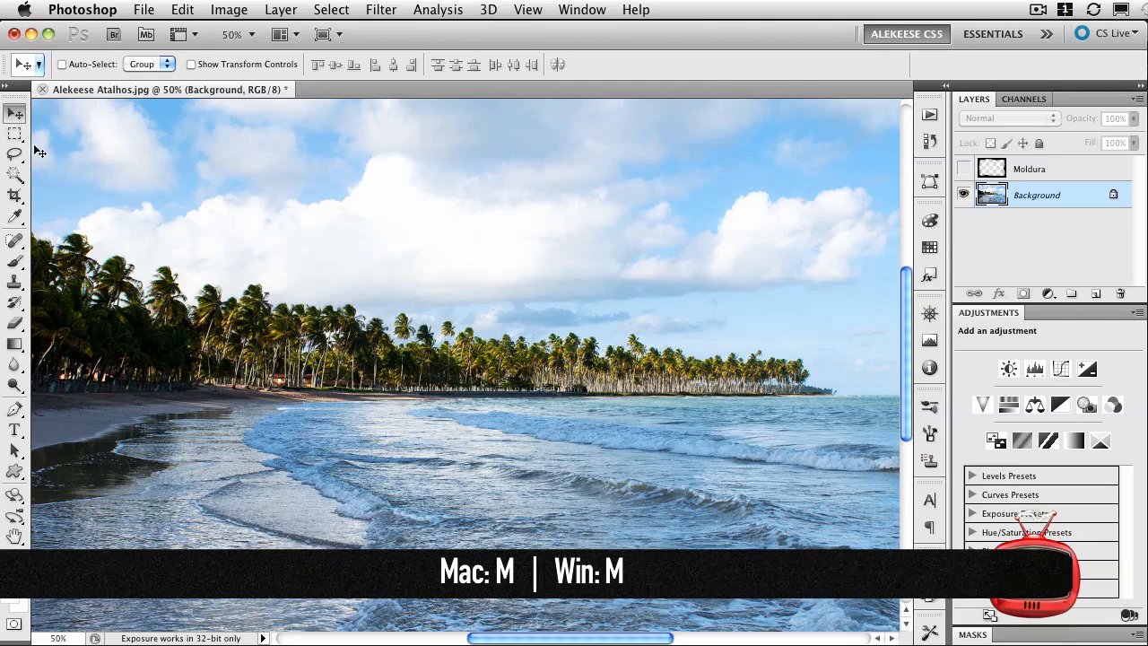
Draw a rectangular marquee selection across the clouds, palm trees and shoreline, and clear it
key(m)
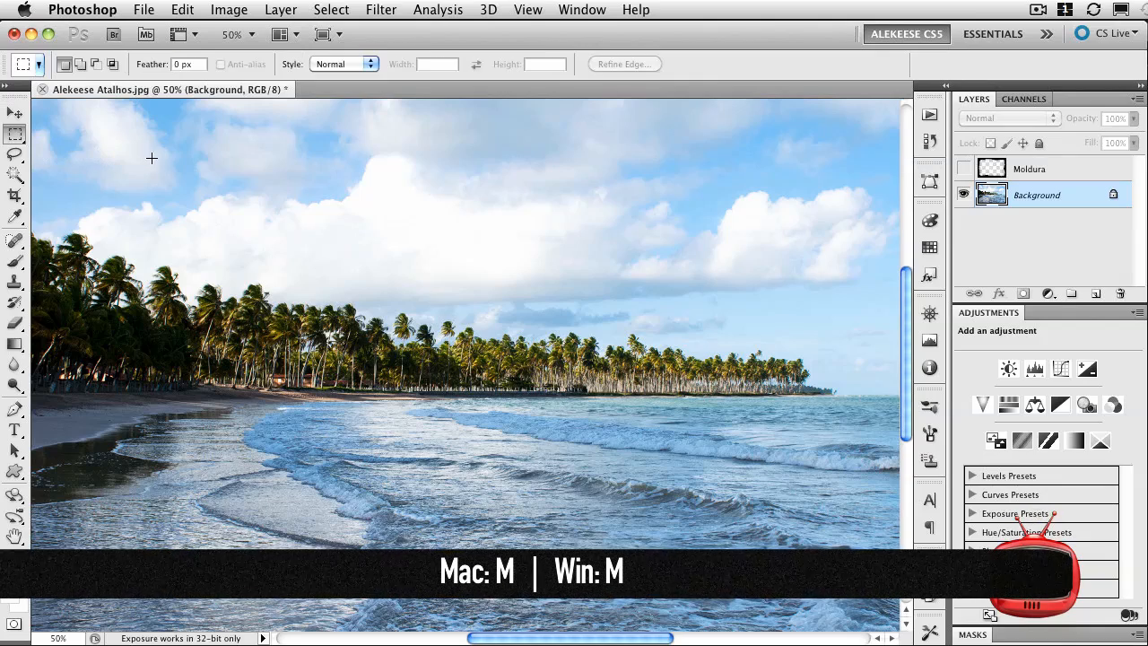
drag(245, 220, 696, 468)
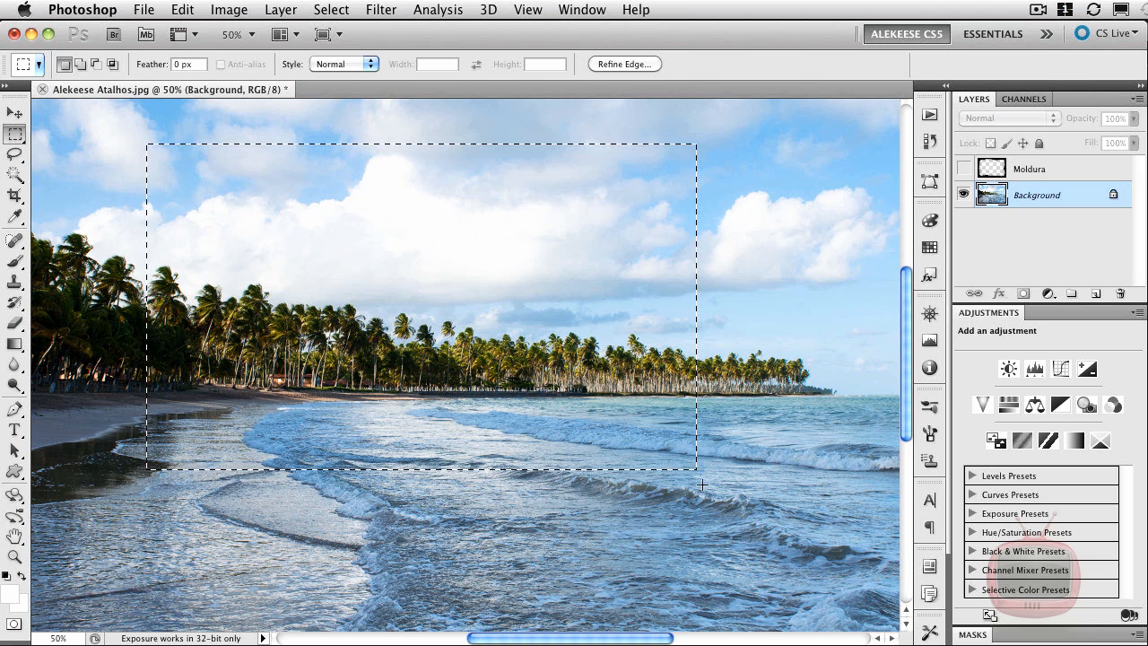
click(715, 471)
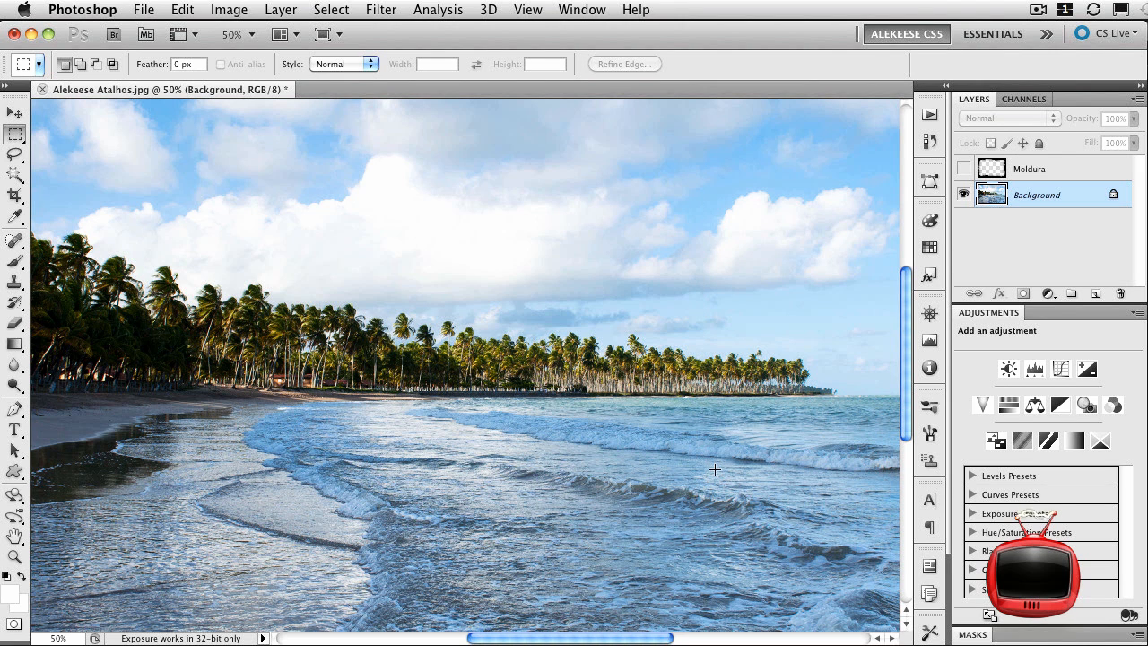
Switch to the Elliptical Marquee Tool, draw an elliptical selection on the beach photo, and clear it
key(shift+m)
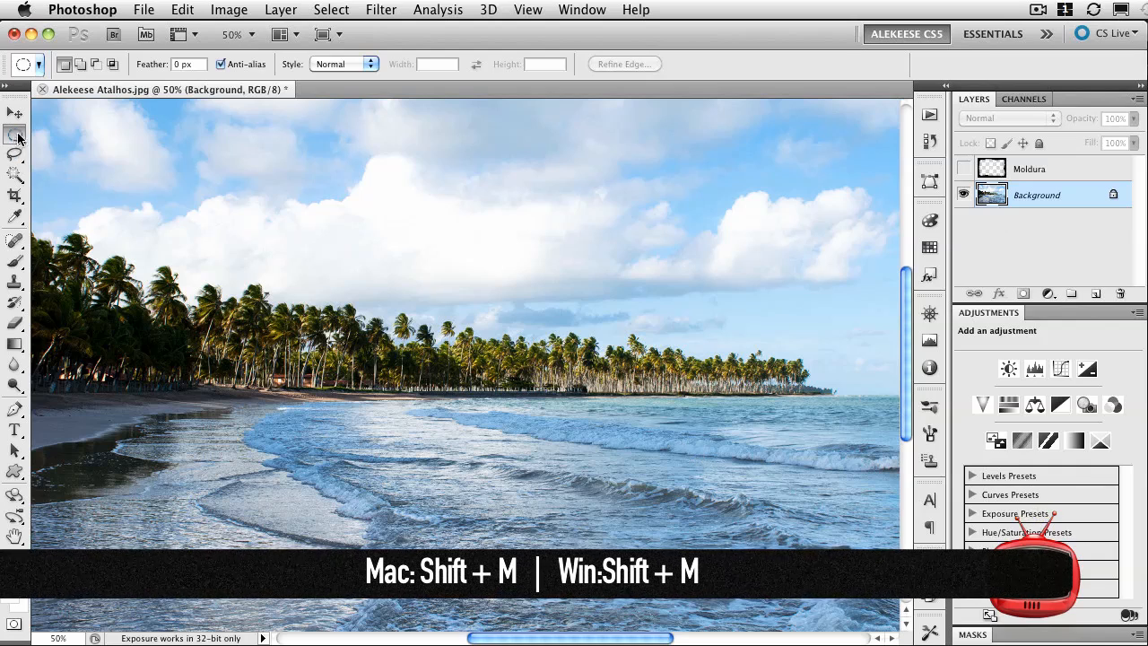
click(15, 137)
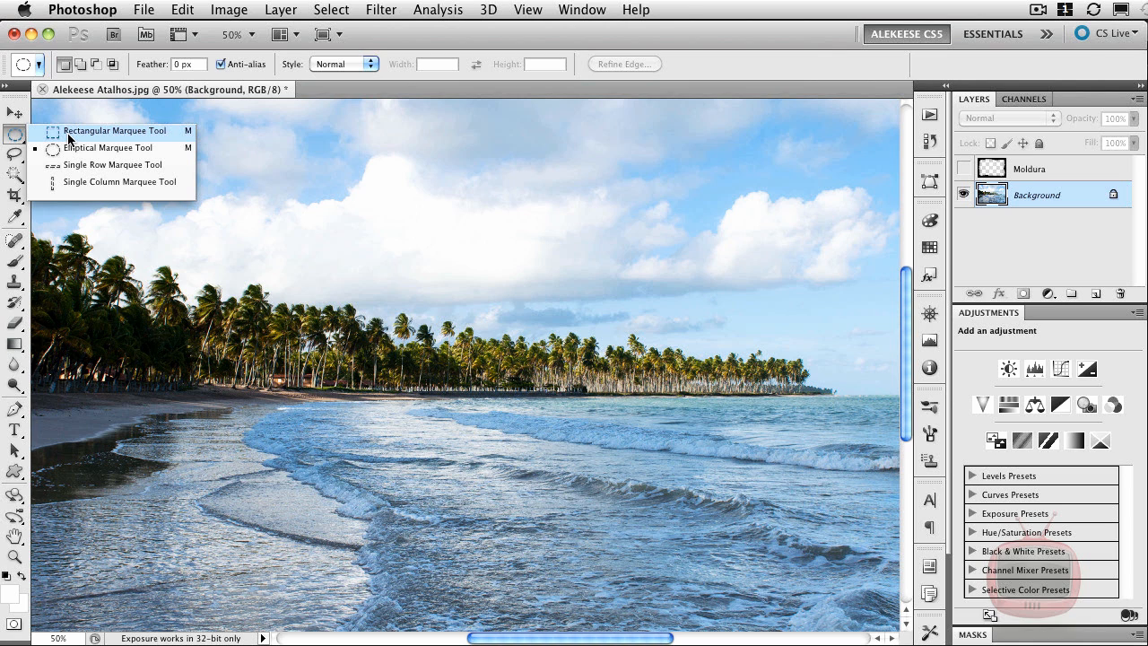
click(144, 151)
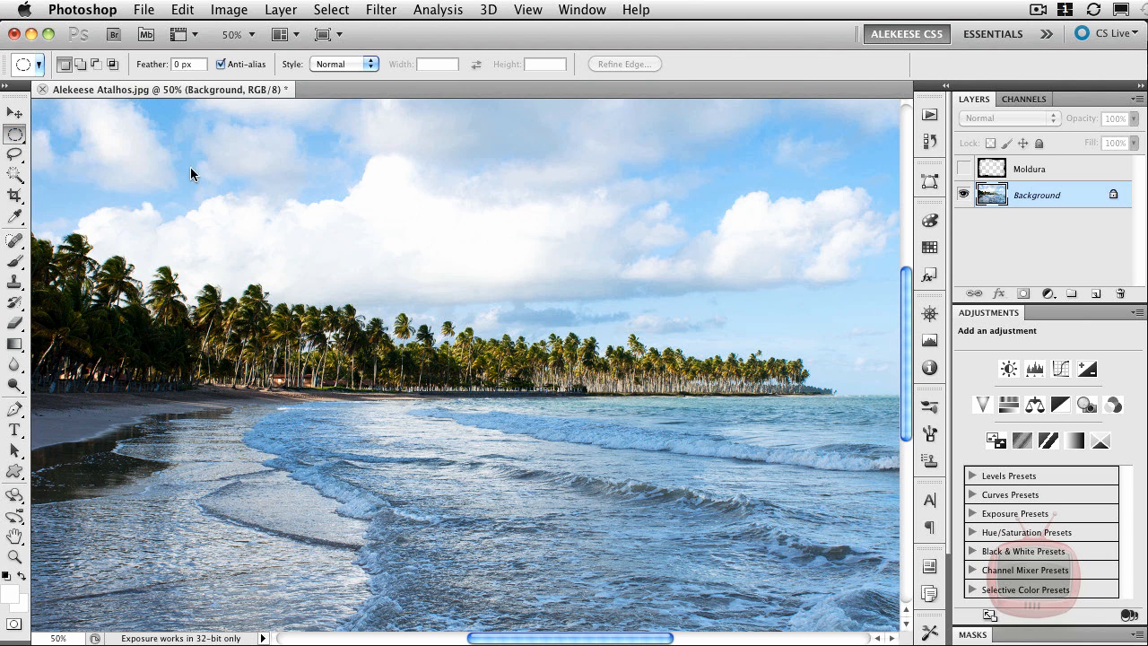
drag(689, 427, 692, 429)
click(691, 429)
Return to the Rectangular Marquee Tool, select a rectangle over the clouds and palm trees, and deselect it
key(shift+m)
drag(574, 408, 574, 408)
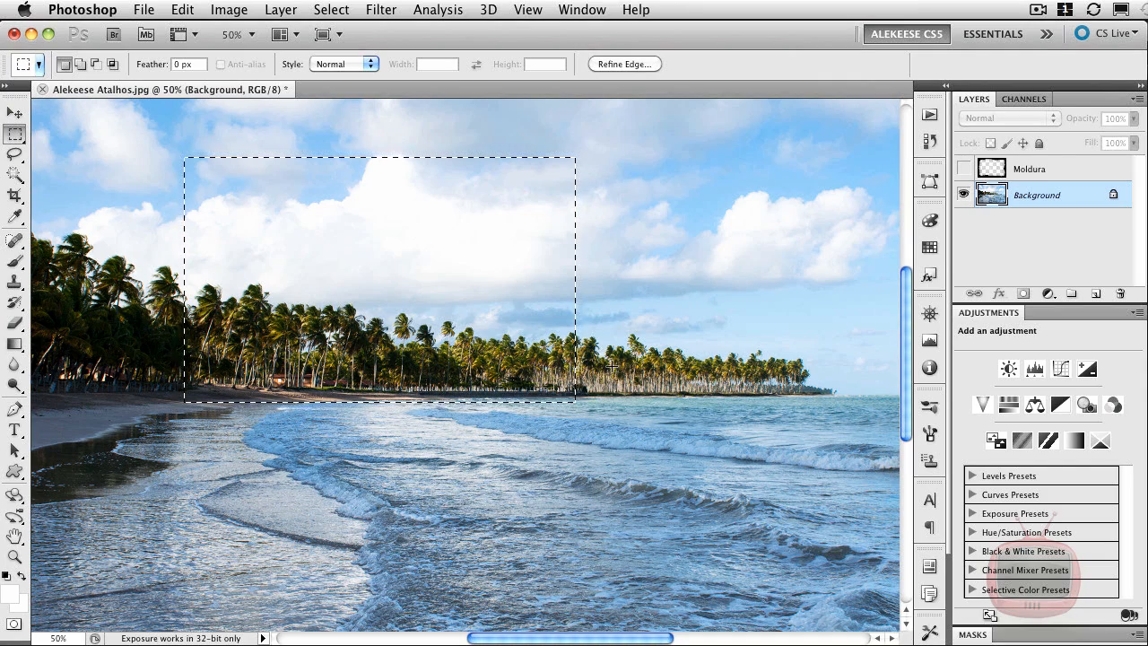
click(642, 359)
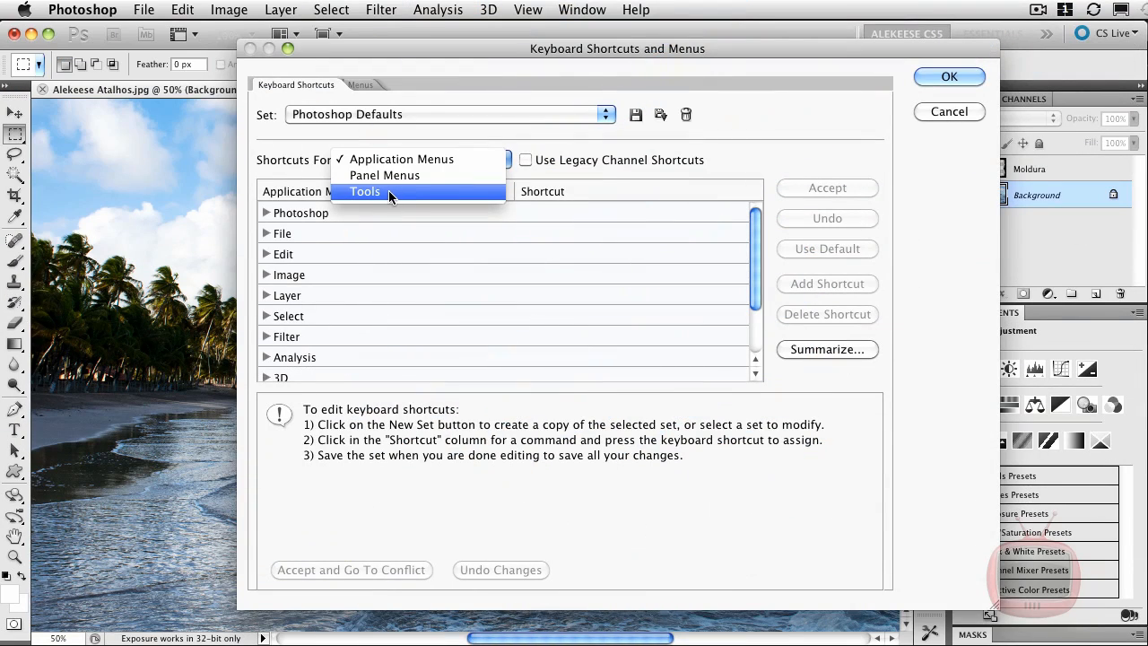
Assign N as the Elliptical Marquee Tool's keyboard shortcut in the Tools list and accept the conflict with the 3D camera tools
click(391, 191)
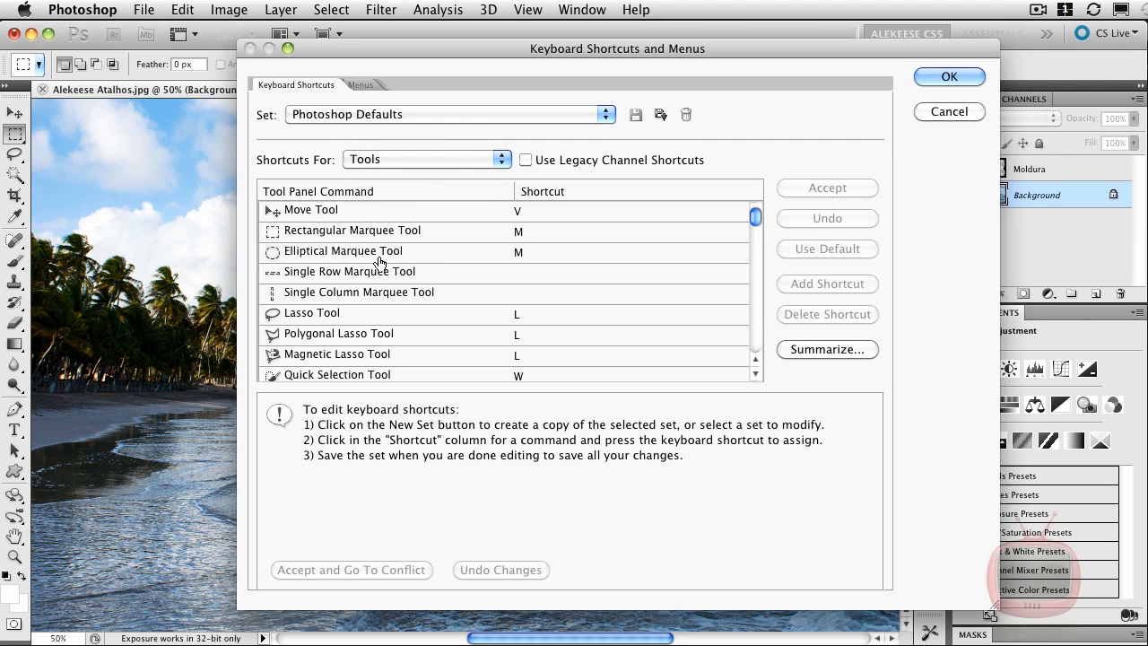
click(516, 257)
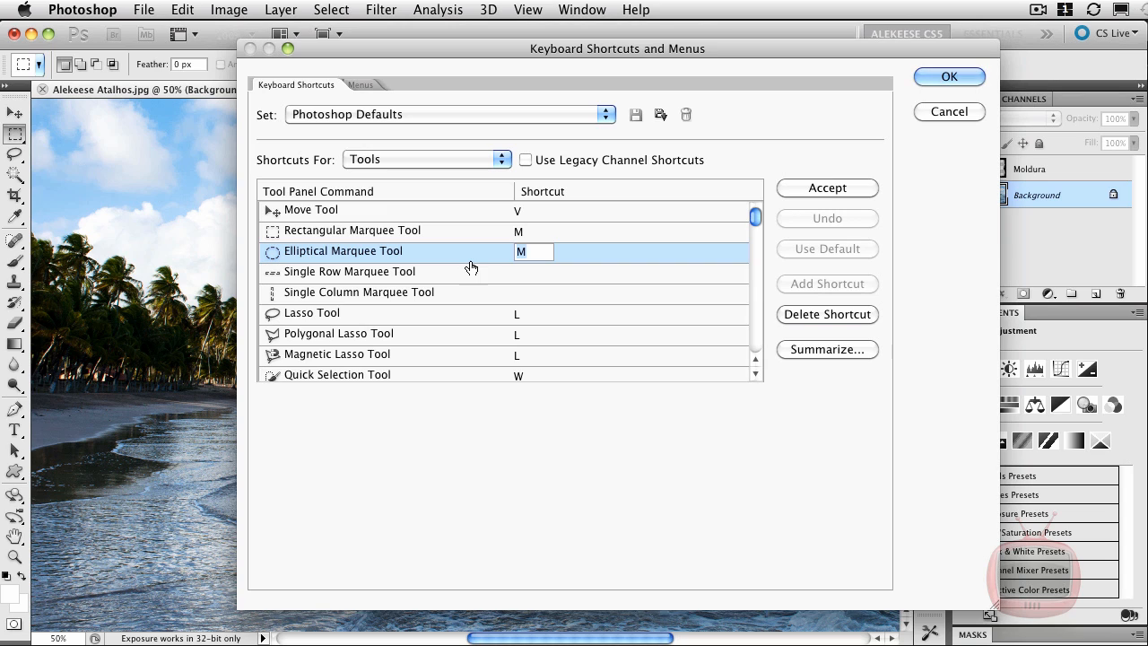
key(n)
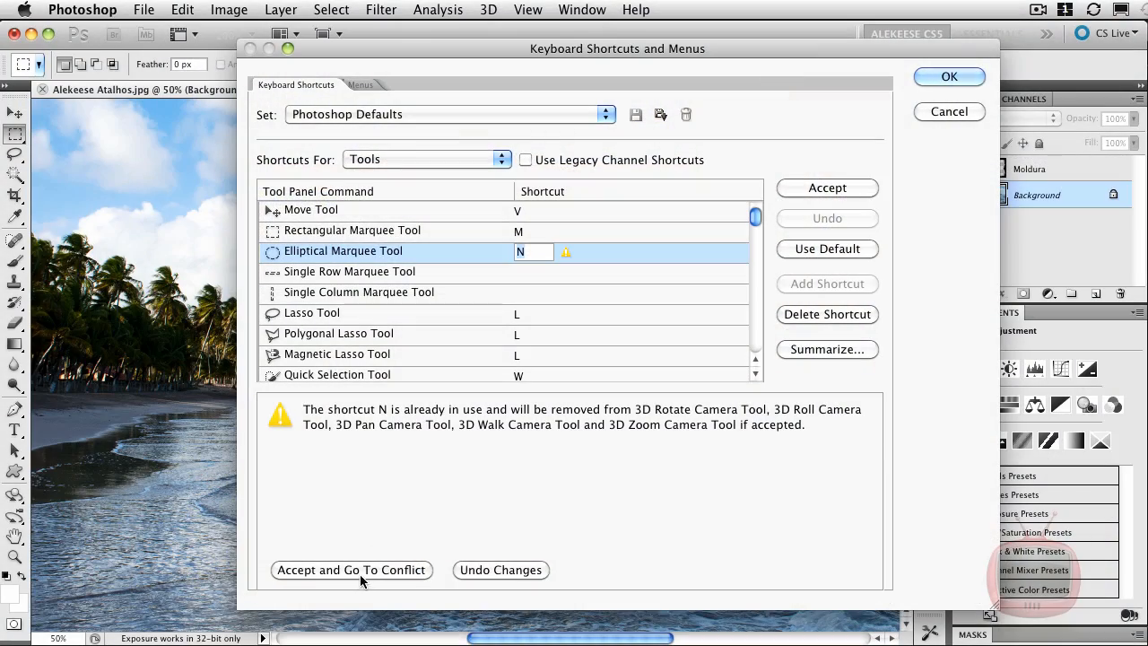
click(374, 567)
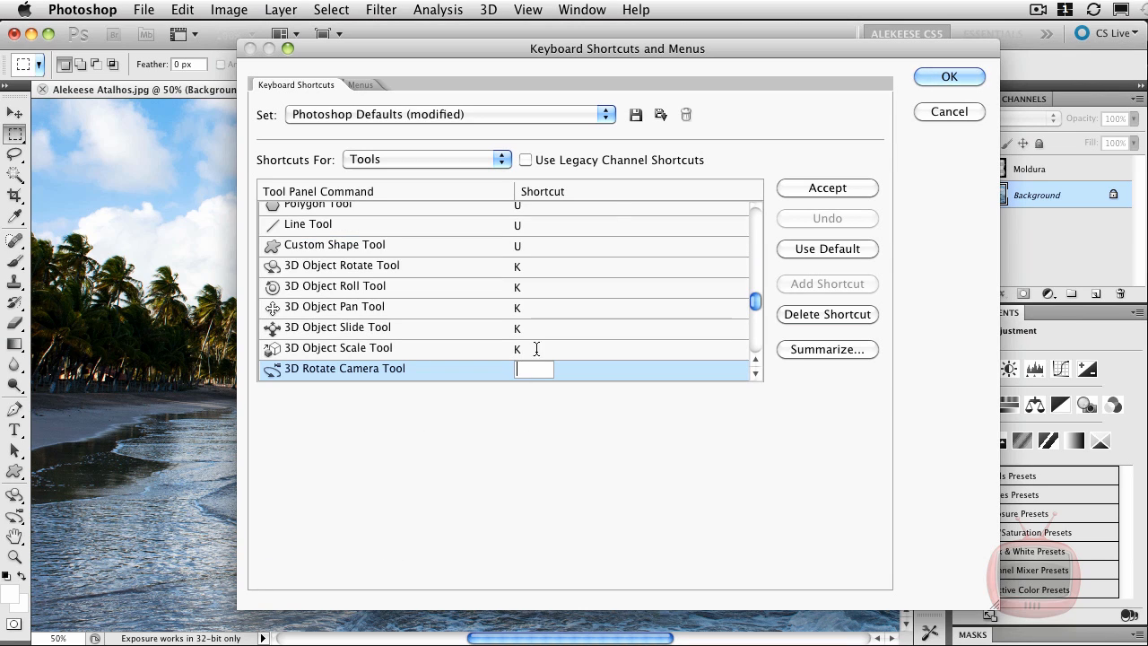
Save the modified keyboard shortcuts as a set named "Nova configuração PhotoPro" and apply the dialog
click(635, 115)
click(635, 114)
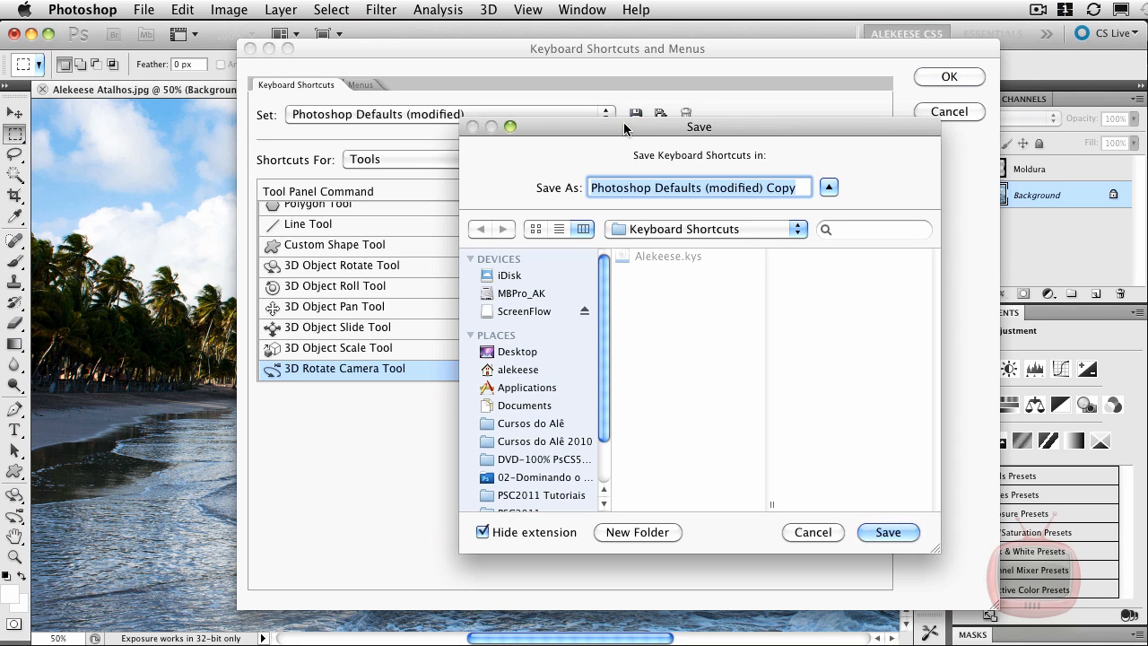
text(Nova configura)
text(çnao)
key(BackSpace)
key(BackSpace)
key(BackSpace)
text(ão)
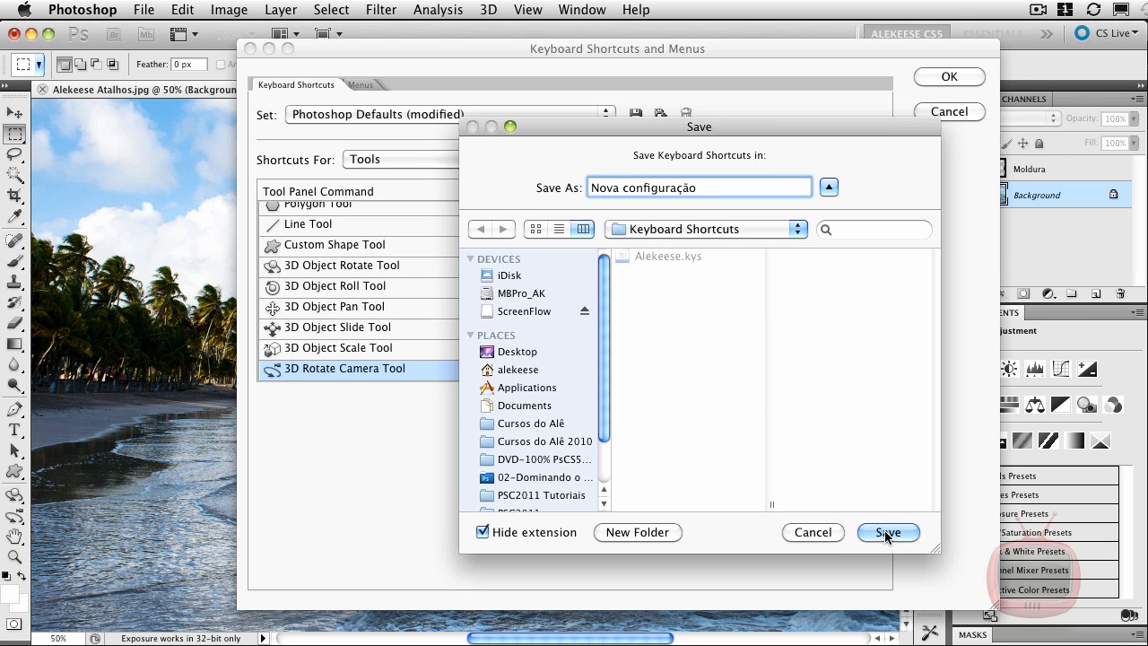
text(PhotoPro)
click(900, 532)
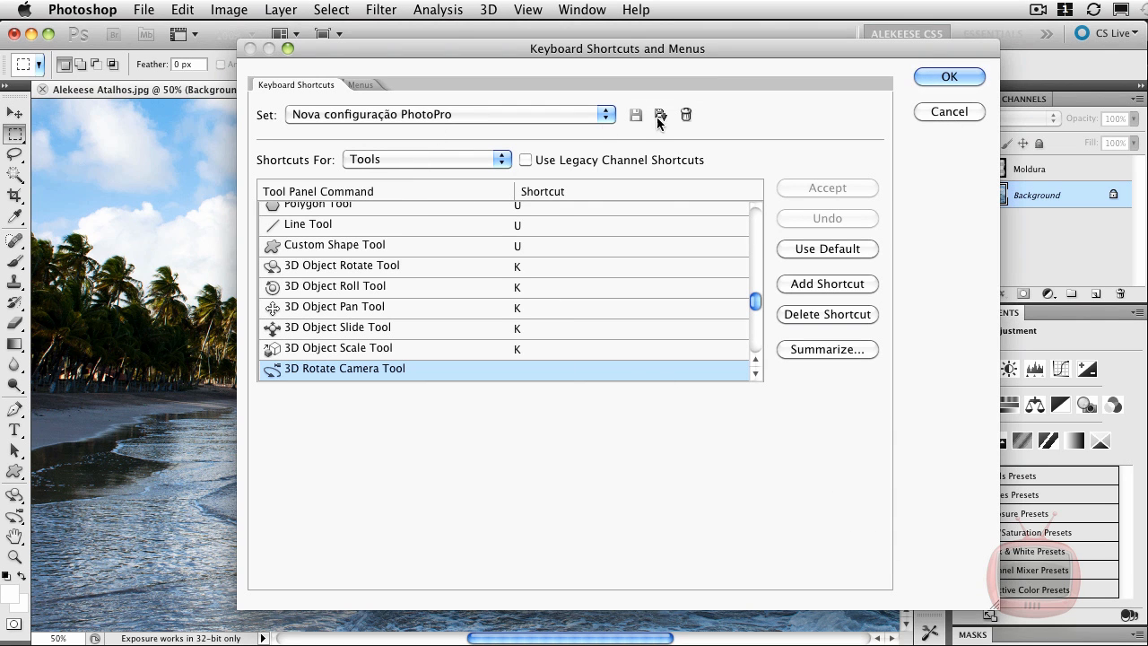
key(Return)
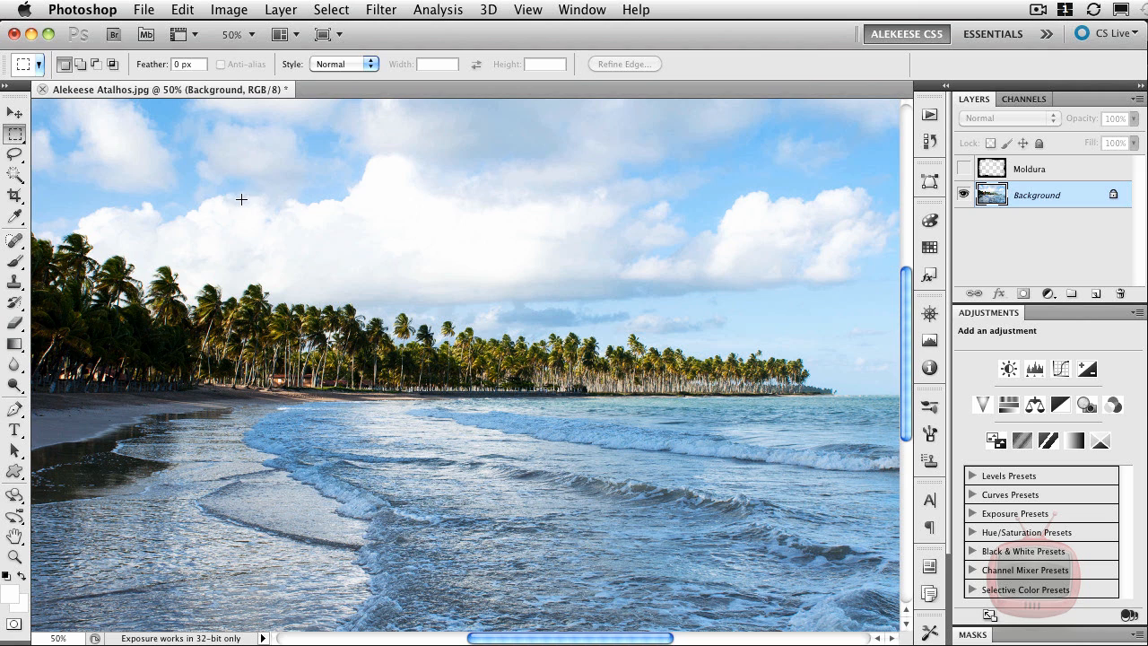
Test alternating between the rectangular and elliptical marquee tools by drawing several selections over the beach photo
drag(407, 303, 672, 452)
key(shift+m)
drag(750, 516, 626, 435)
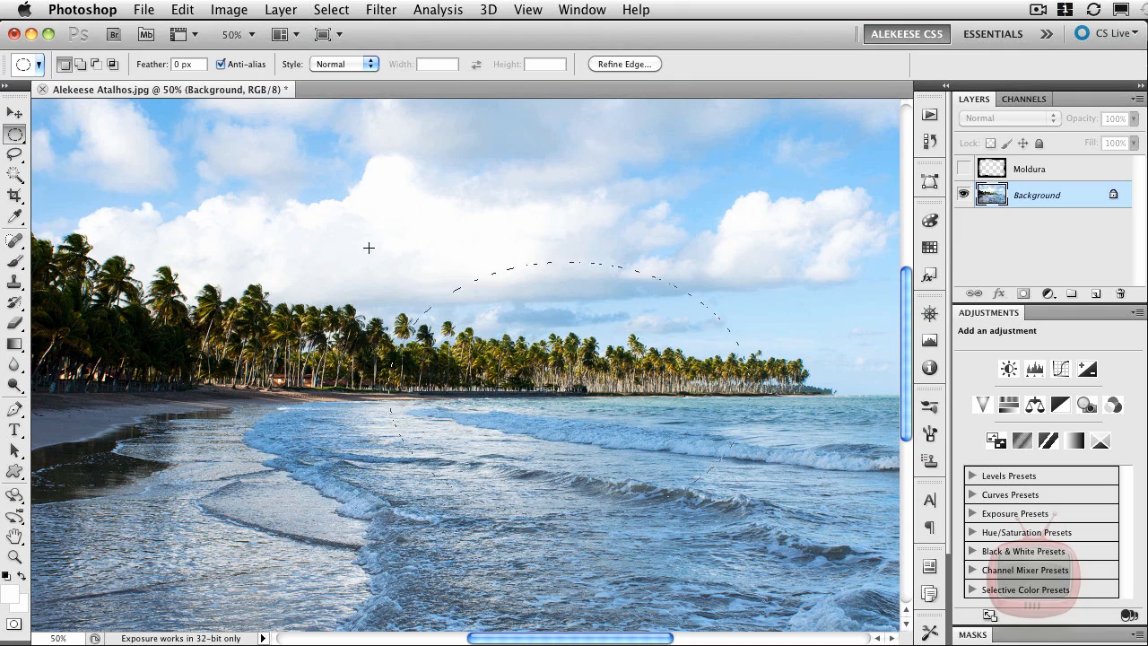
drag(321, 227, 307, 246)
key(shift+m)
drag(247, 164, 721, 438)
key(shift+m)
drag(779, 489, 380, 218)
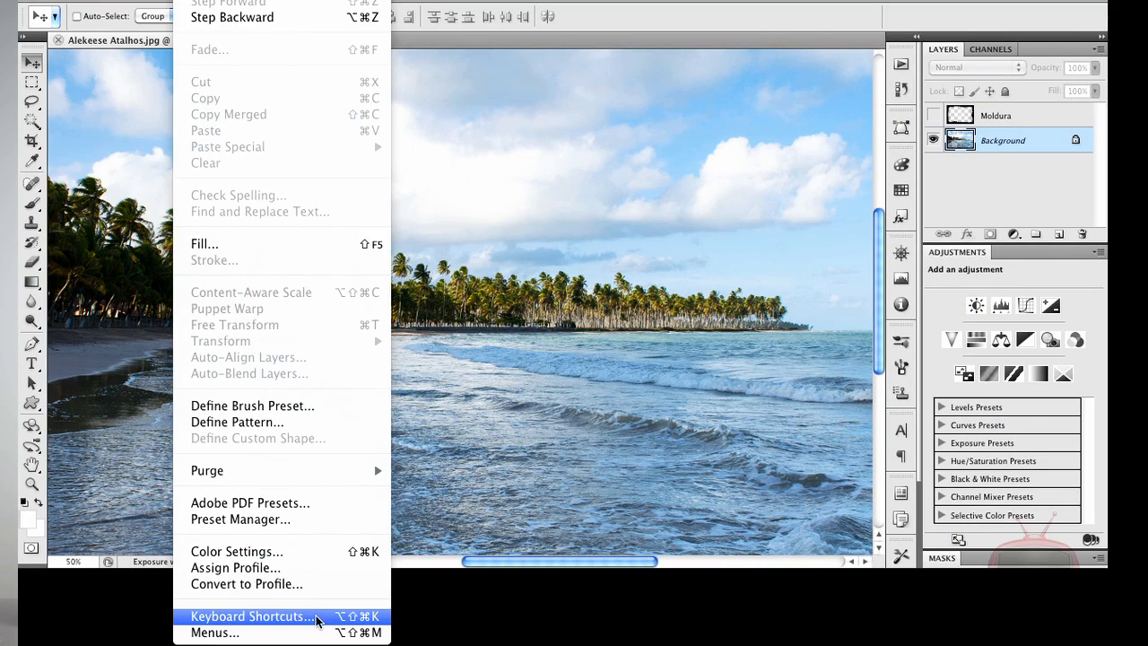
Assign Control+⌘+B as the keyboard shortcut for the Gaussian Blur filter under Application Menus
click(316, 620)
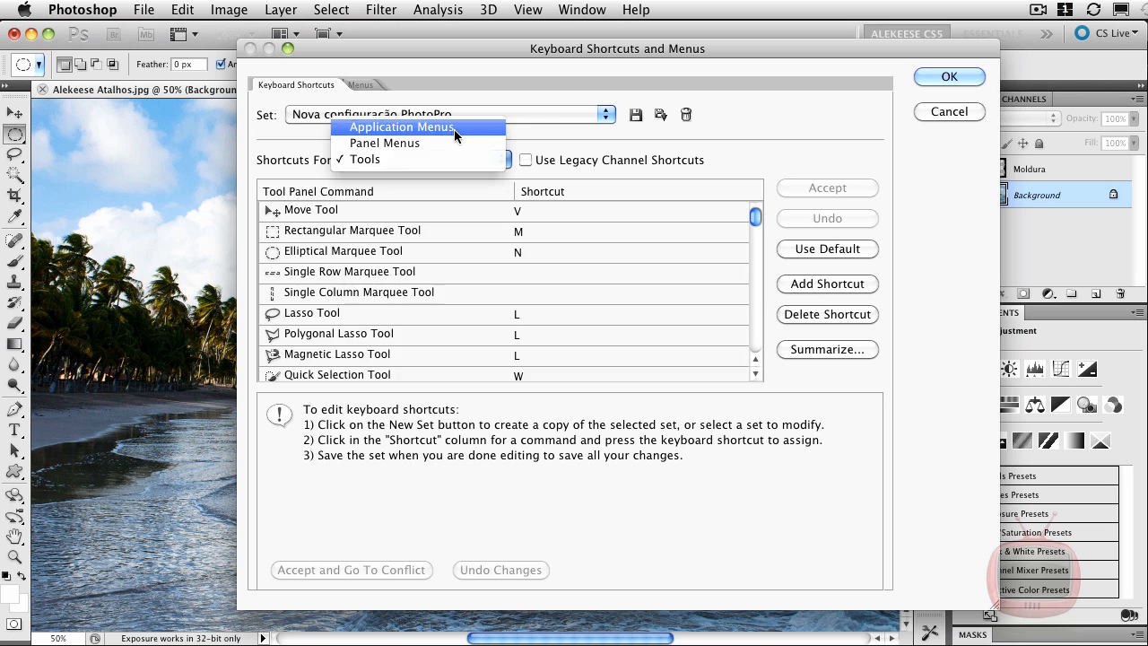
click(454, 129)
click(265, 338)
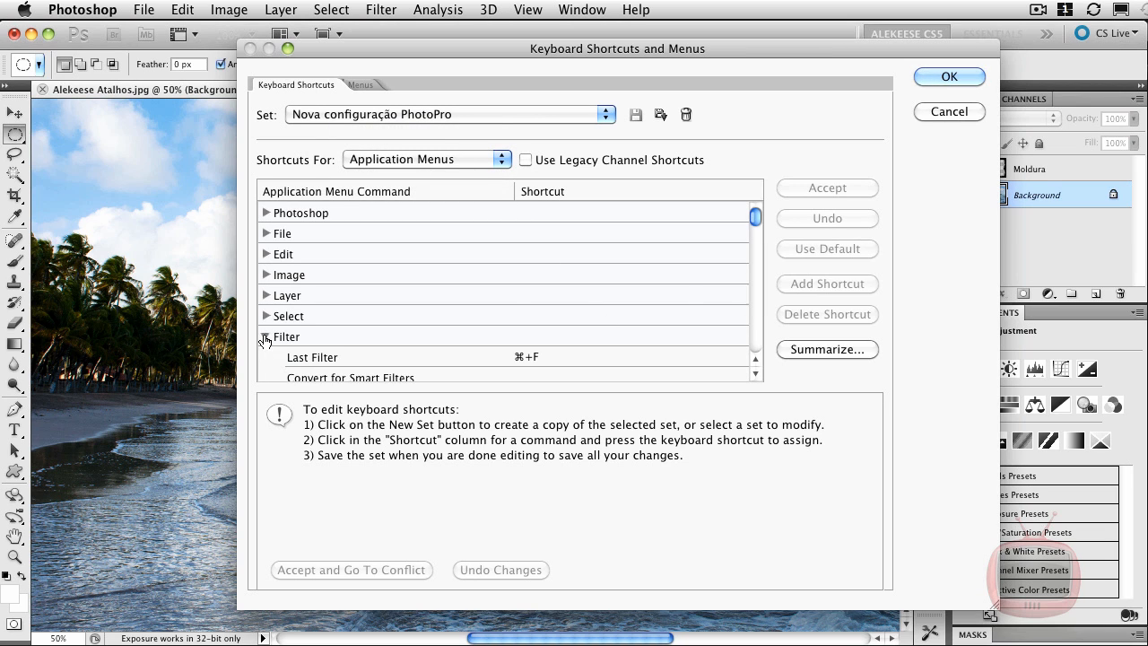
drag(754, 222, 755, 239)
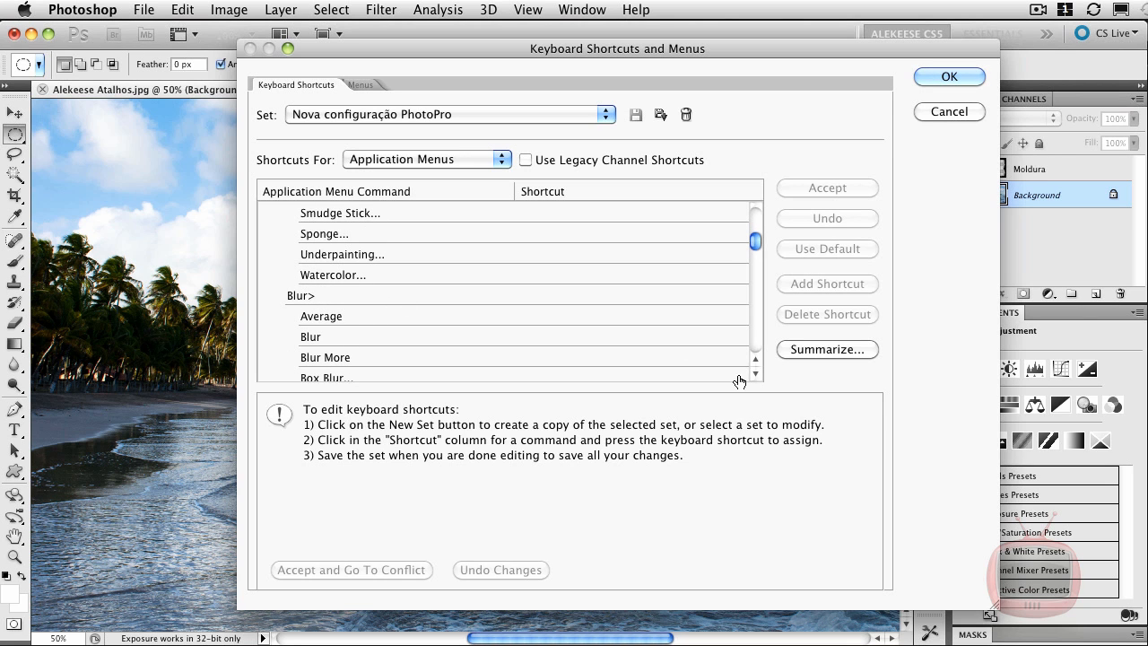
scroll(755, 372, down, 3)
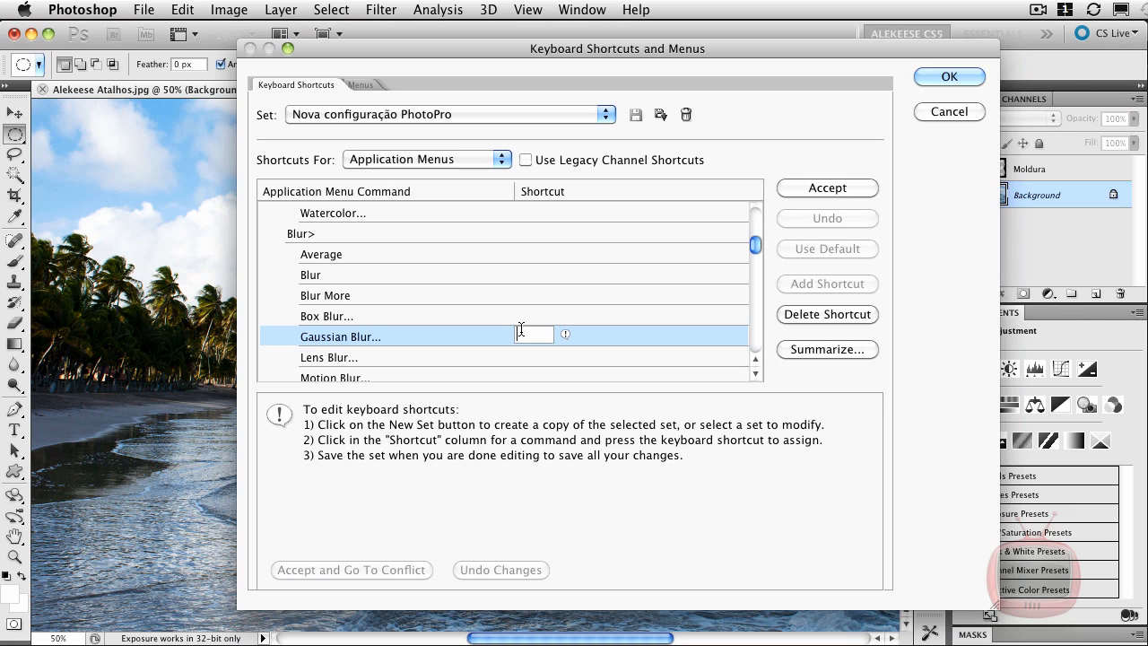
key(ctrl+super+b)
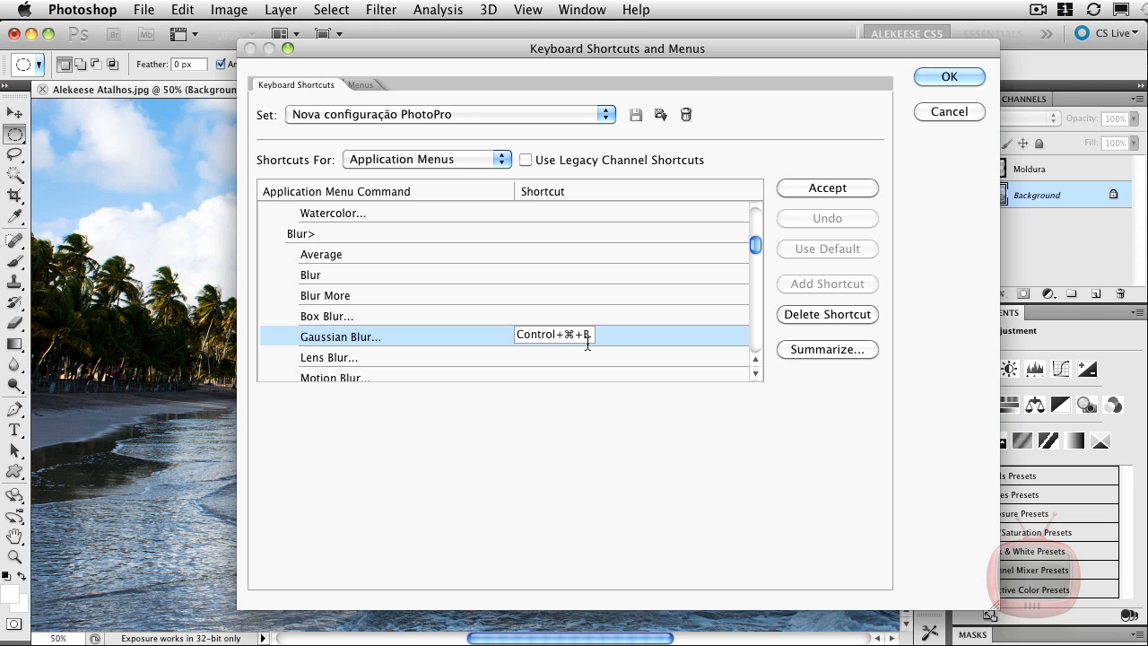
key(Return)
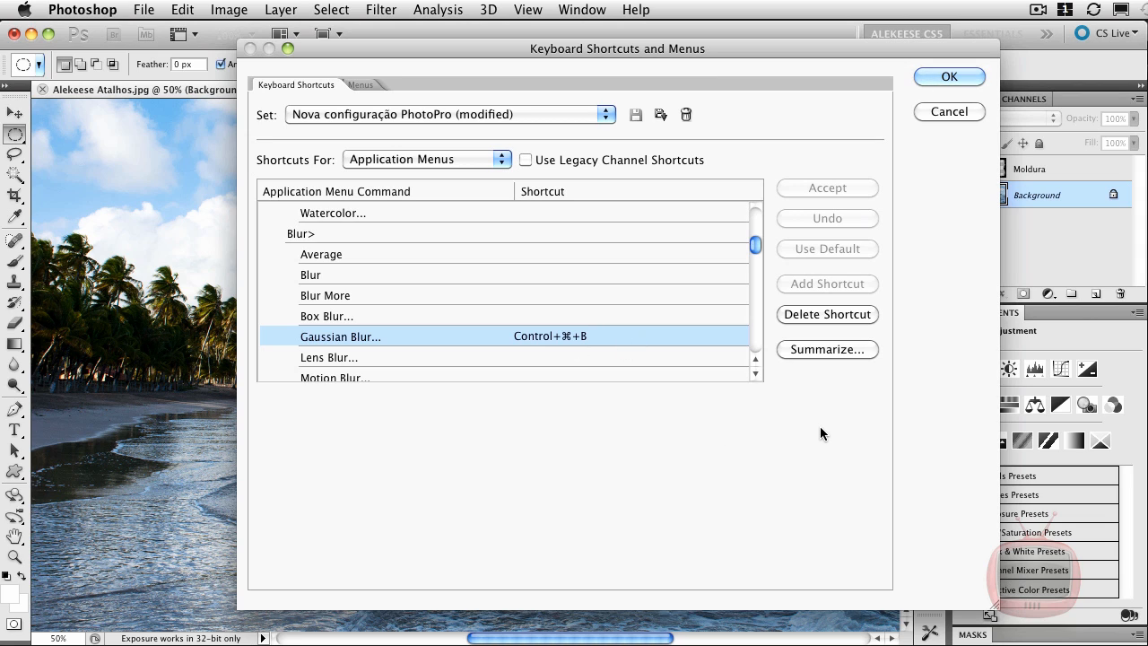
Save the modified shortcuts over the existing set "Nova configuração PhotoPro" and apply the dialog
click(661, 114)
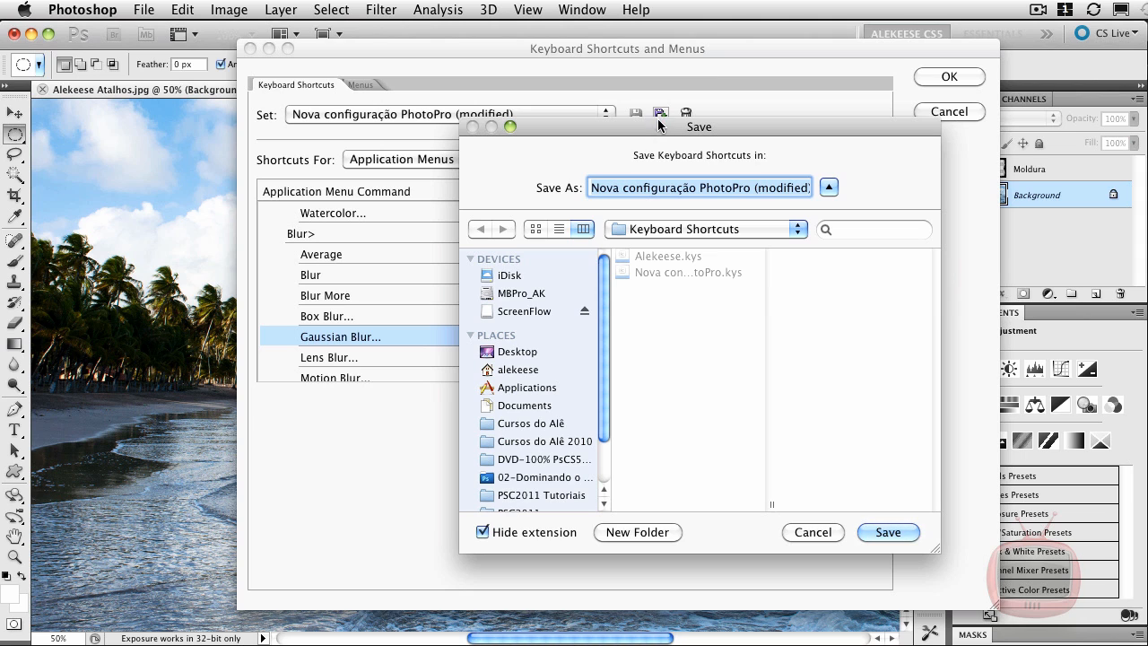
key(Right)
key(BackSpace)
key(BackSpace)
key(BackSpace)
key(BackSpace)
key(BackSpace)
key(BackSpace)
key(BackSpace)
key(BackSpace)
key(BackSpace)
key(BackSpace)
key(BackSpace)
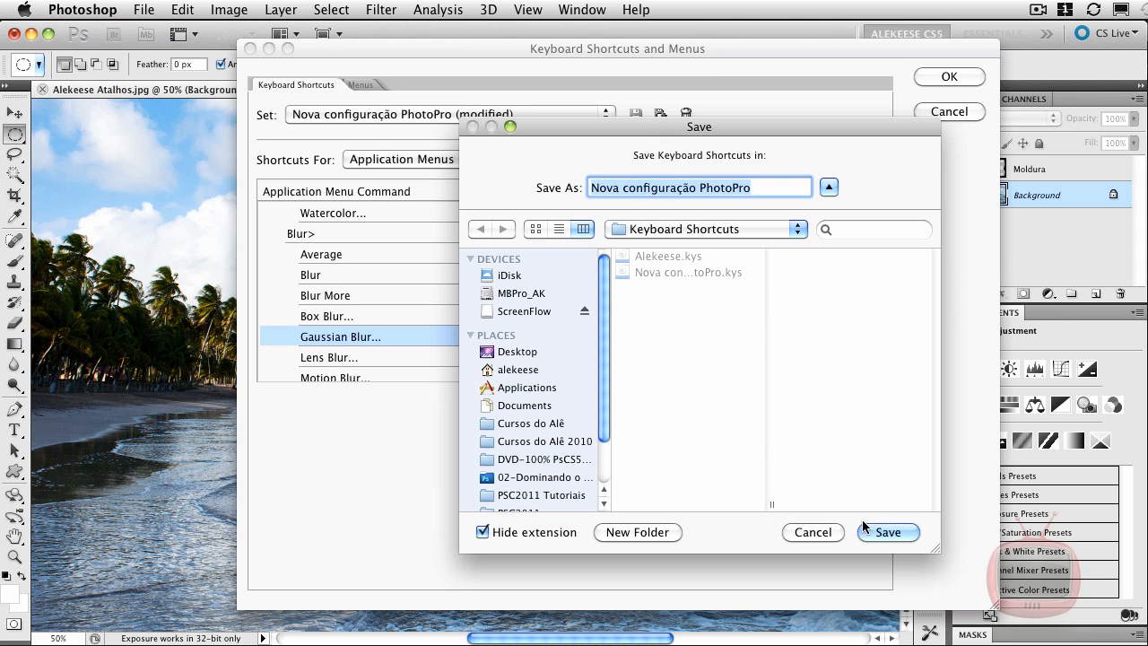
click(885, 532)
click(822, 247)
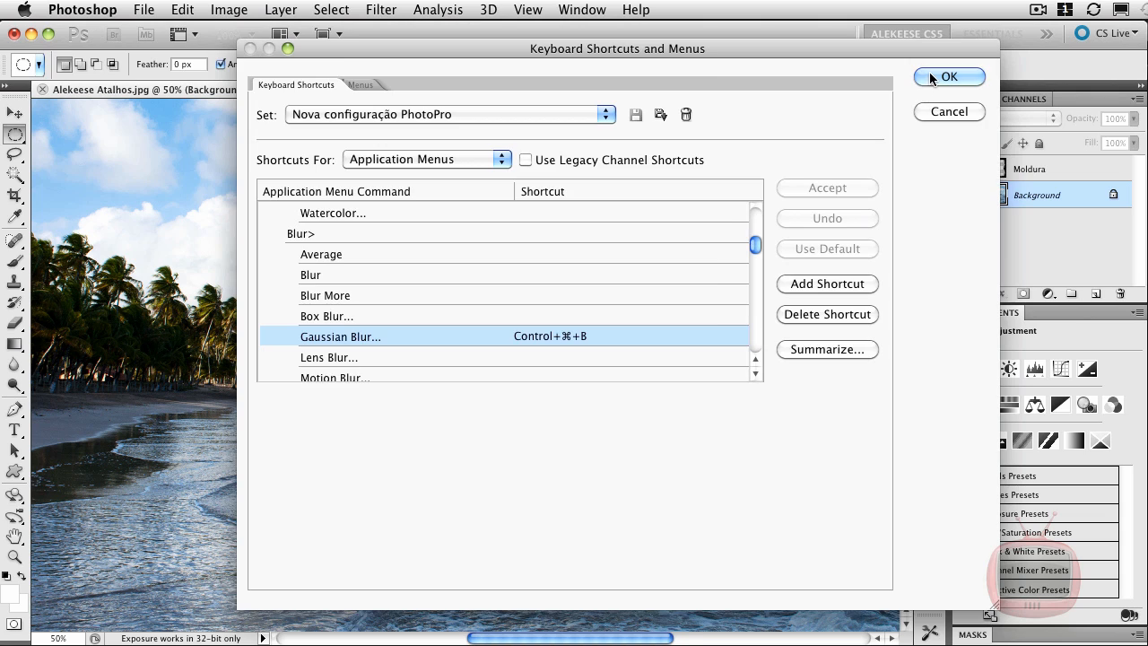
click(947, 77)
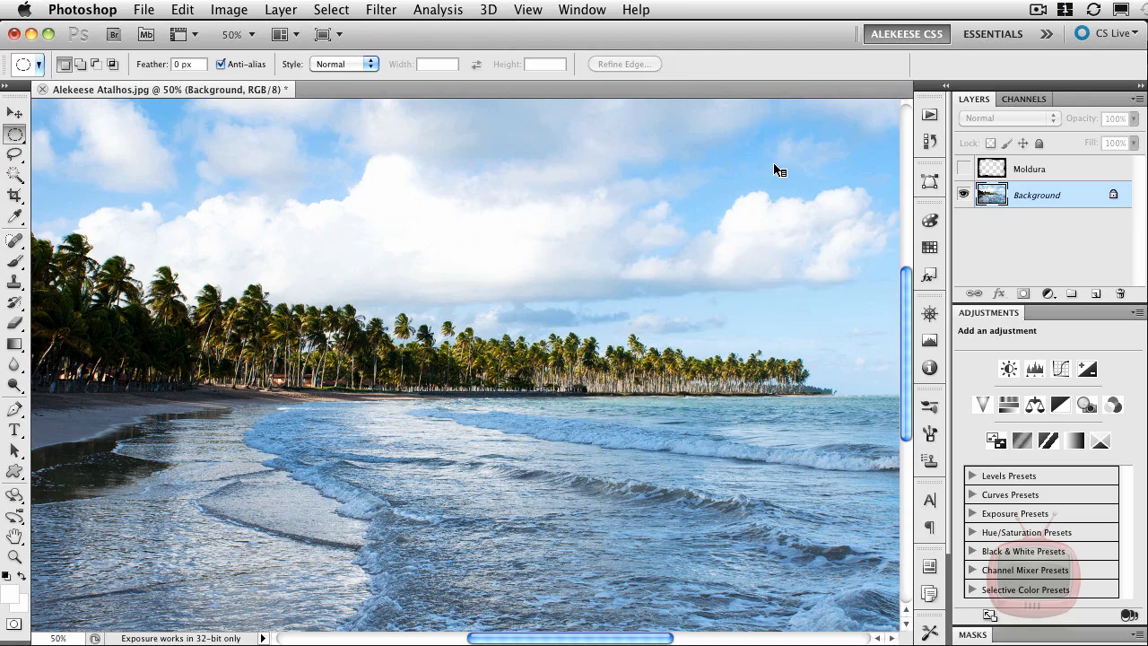
Try to call up the Gaussian Blur filter on the Background layer
key(ctrl+super+g)
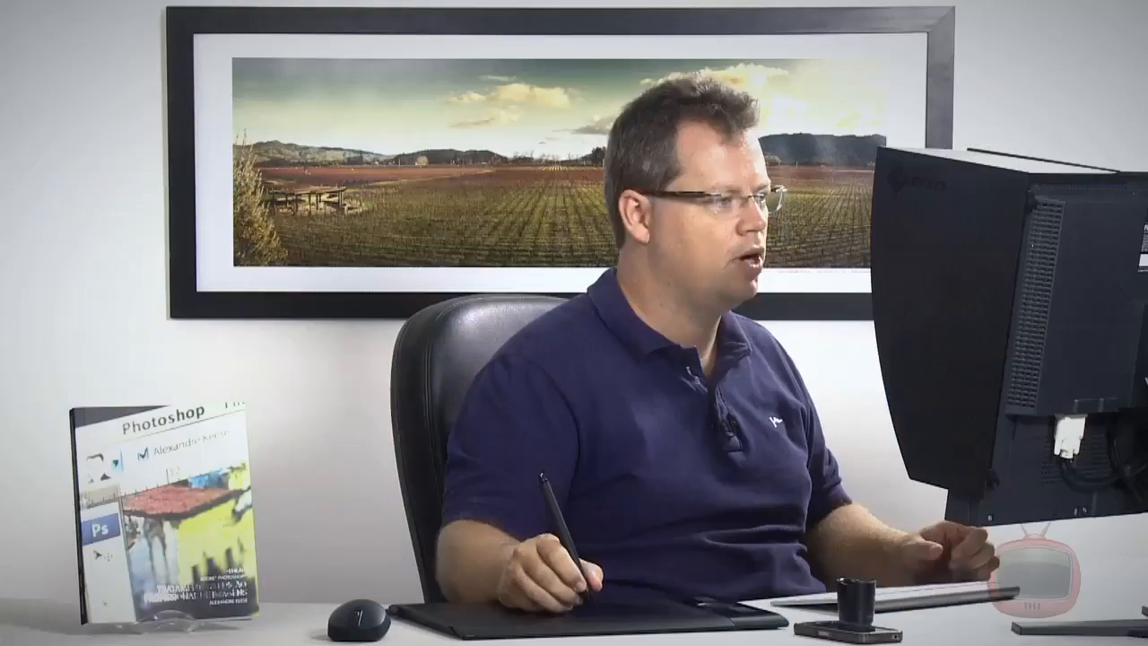